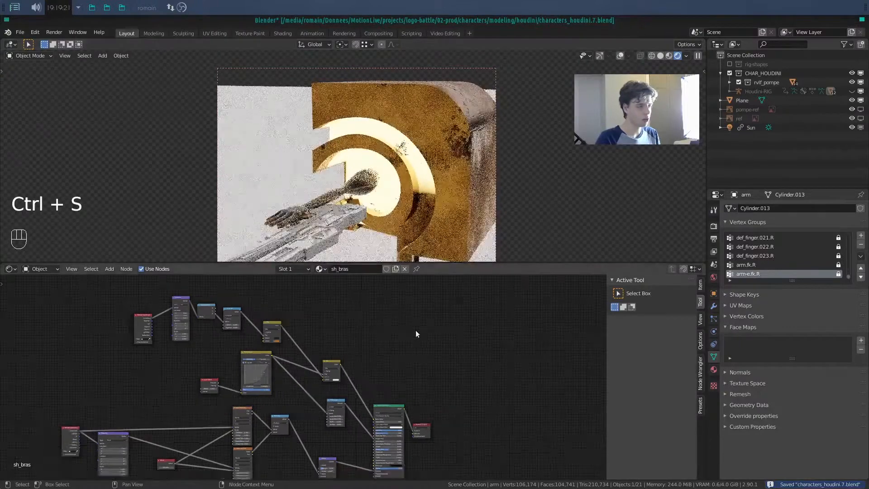
Step: Select the houdini-body object and move its material's Value node further away from the Multiply node it feeds
click(441, 193)
scroll(275, 363, up, 6)
middle_drag(321, 358, 459, 301)
scroll(246, 339, up, 6)
middle_drag(246, 338, 419, 307)
scroll(327, 349, up, 5)
scroll(328, 349, up, 5)
middle_drag(326, 347, 342, 383)
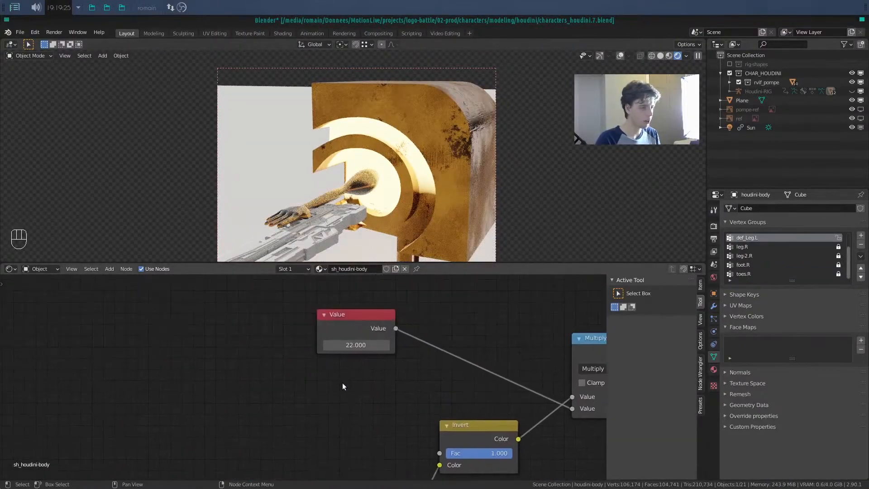
drag(345, 324, 192, 345)
Step: Try different numbers in the Value node to test the emission strength, ending at 23.1
click(202, 361)
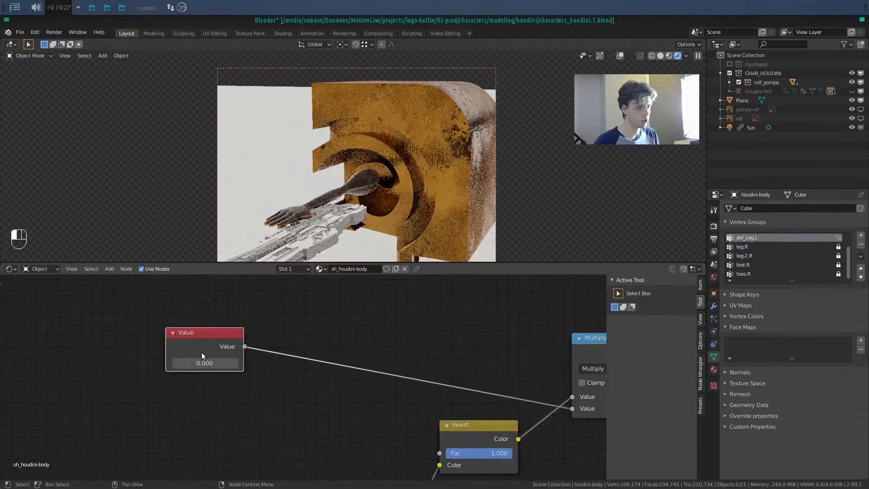
text(8.7)
key(Return)
drag(205, 363, 266, 363)
scroll(228, 388, down, 4)
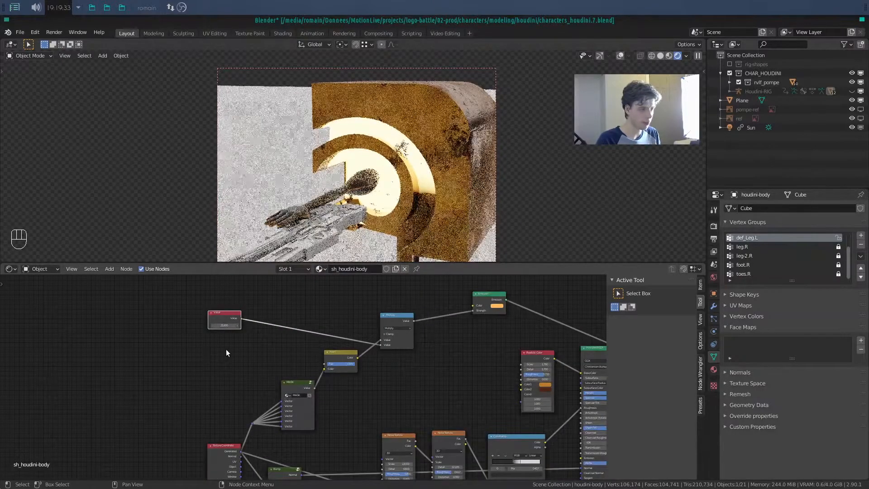
scroll(241, 404, up, 3)
drag(177, 352, 165, 354)
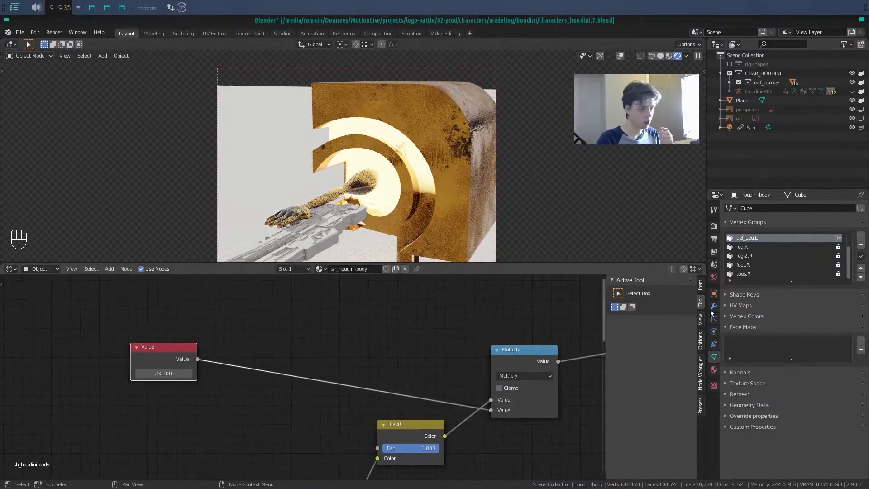
Step: Name the Value node "Light Power" in its node properties and save the file
click(701, 285)
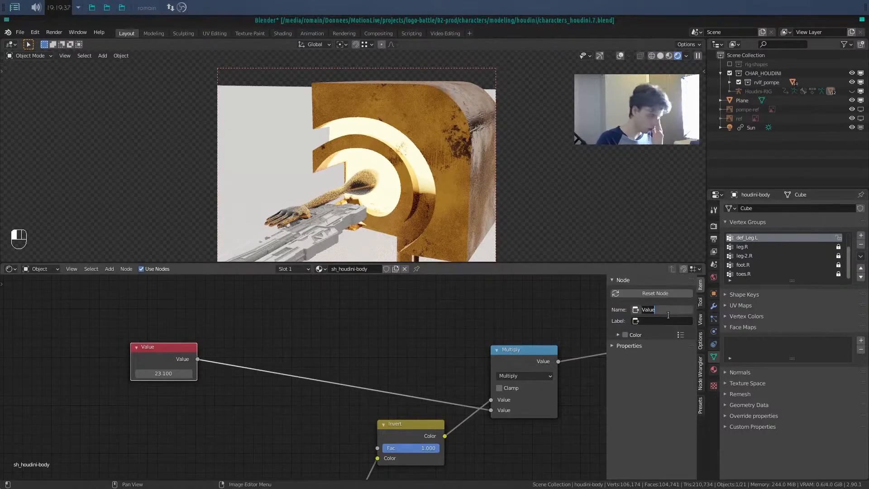
text(Li)
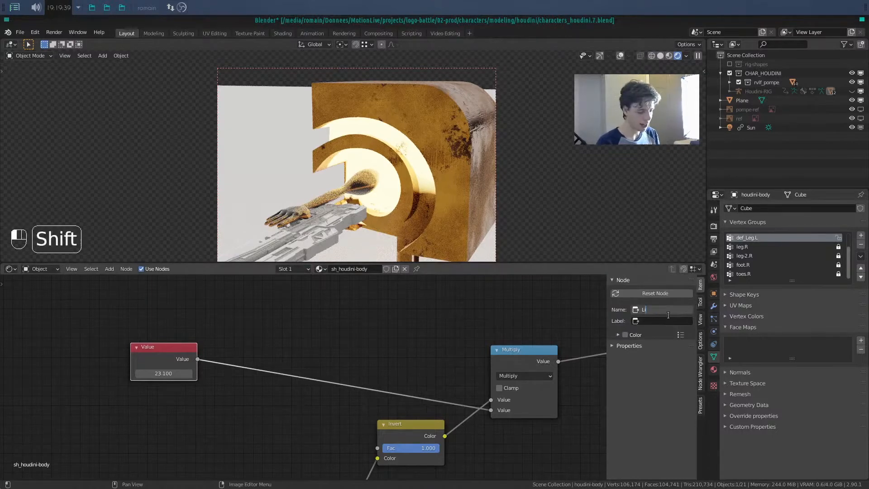
text(ght Power)
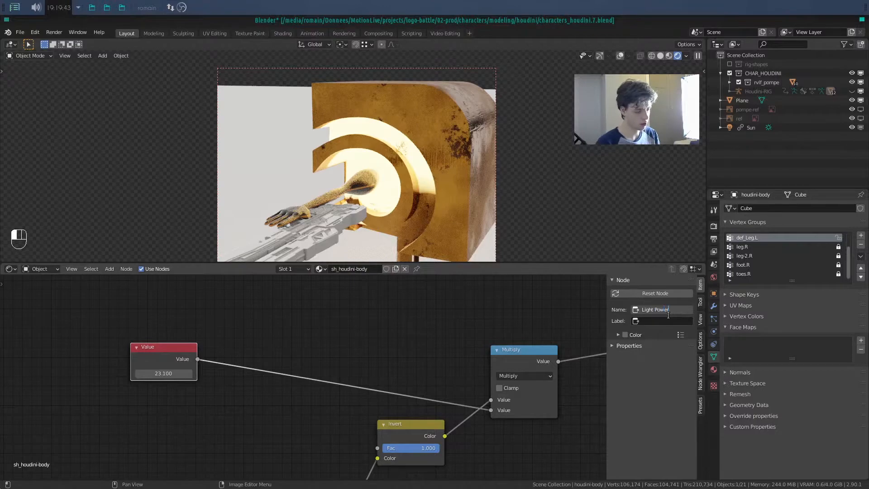
key(Return)
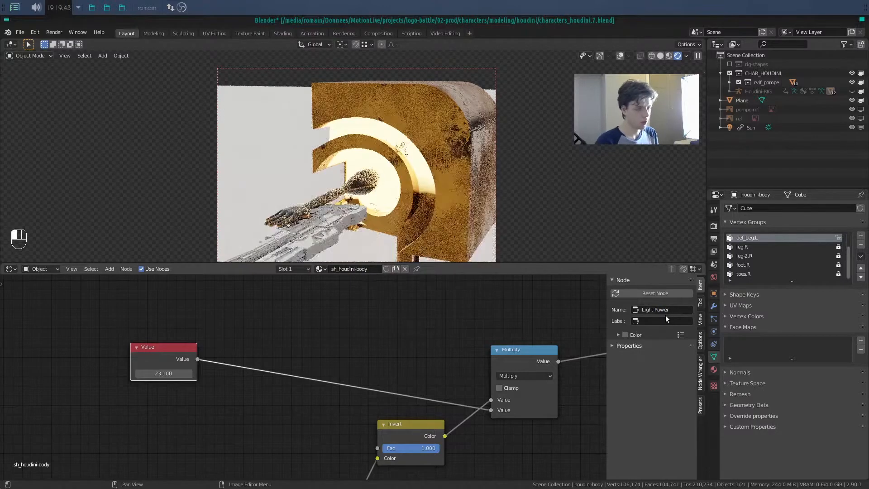
key(ctrl+s)
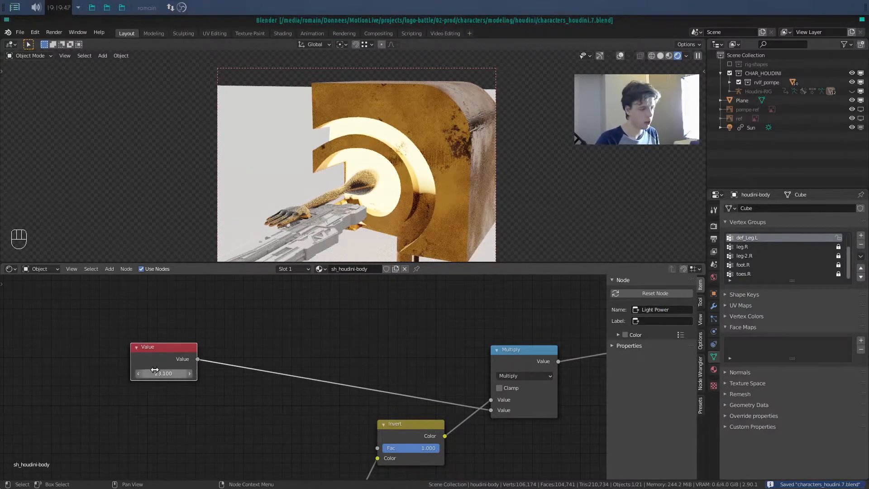
Step: Set the Value node to 26.3 and insert a keyframe on it at frame 1
drag(154, 370, 160, 374)
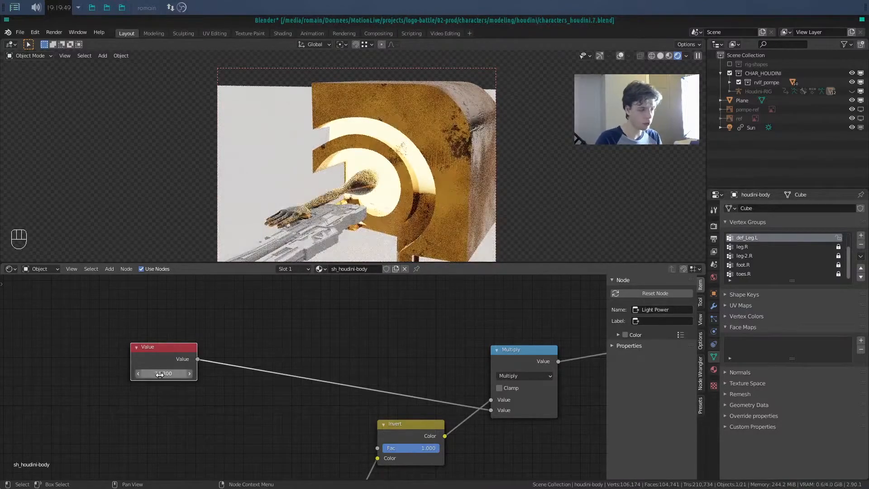
key(i)
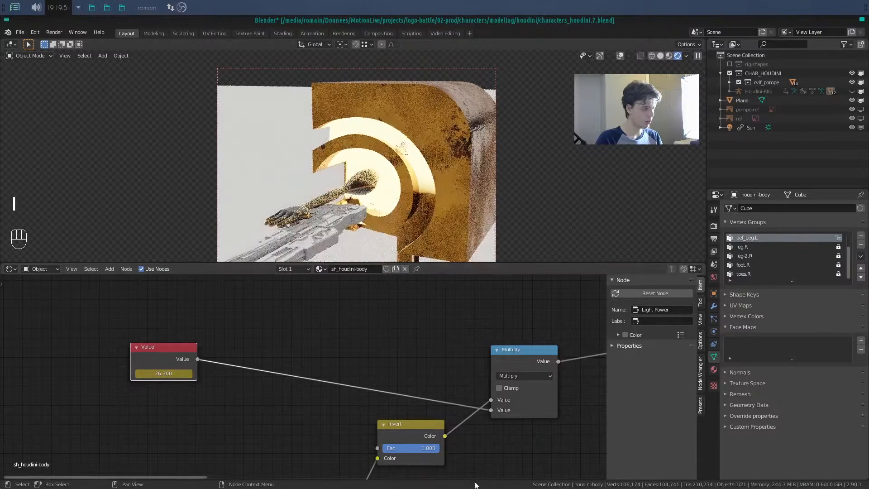
Step: Split the node editor area and turn the new lower area into a Timeline
drag(702, 474, 700, 440)
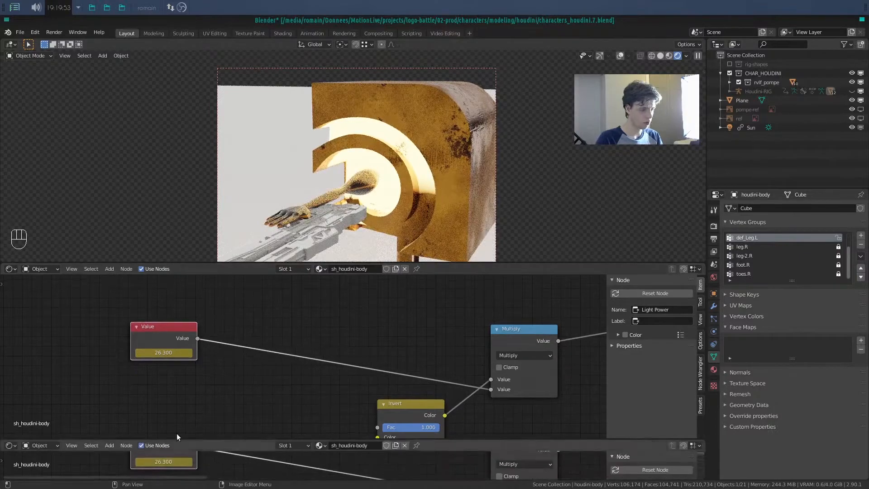
click(12, 446)
click(114, 366)
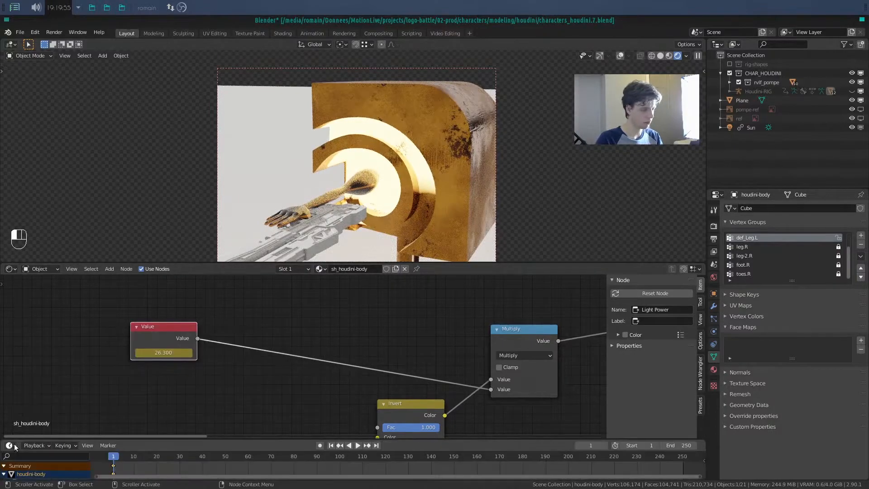
Step: Reset the Value node to zero at frame 53, keyframe it, and scrub back to check the light's fade
drag(114, 456, 232, 456)
key(BackSpace)
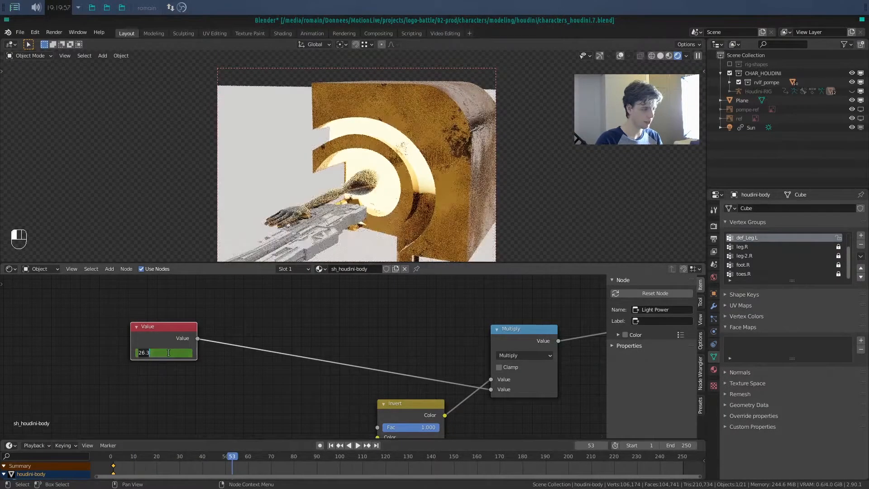
key(i)
mouse_move(235, 476)
mouse_down()
mouse_move(133, 468)
mouse_move(222, 471)
mouse_up()
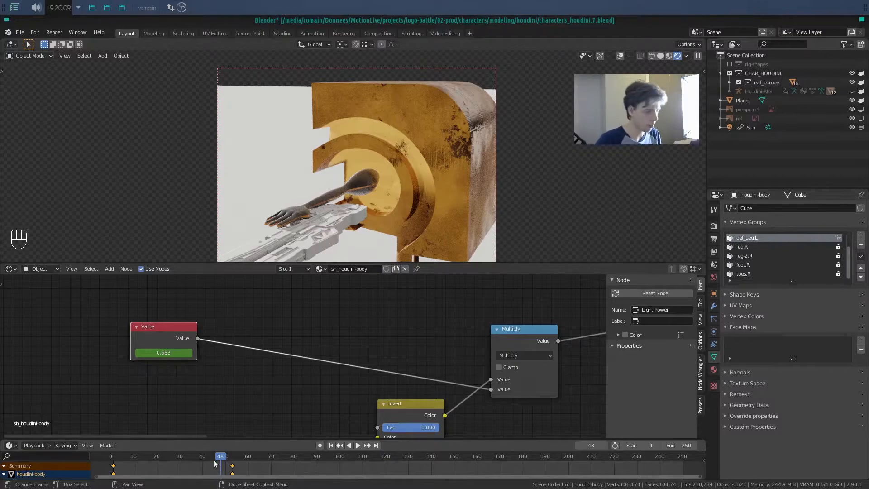
Step: Return to frame 1 and delete all keyframes from the Value node's animation
drag(215, 463, 116, 466)
key(x)
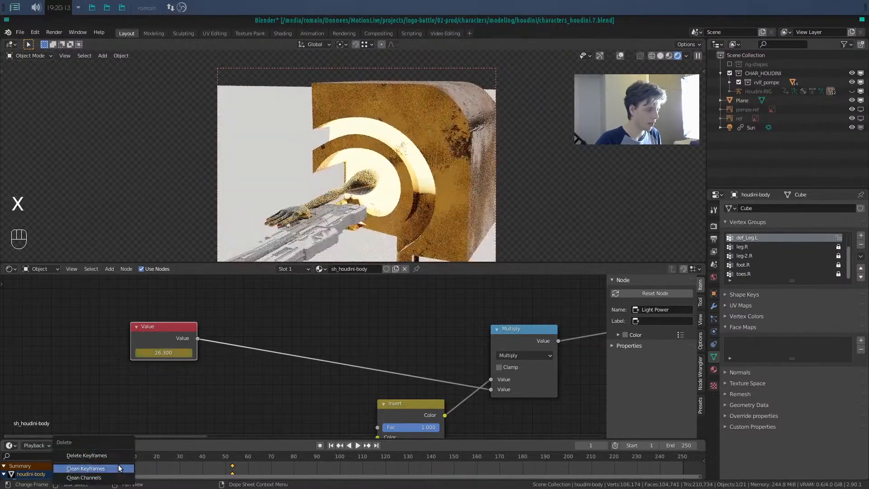
click(118, 456)
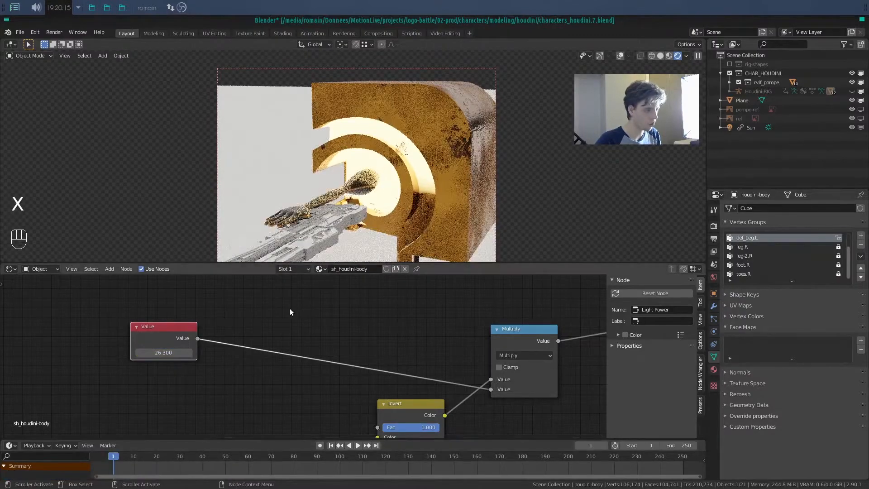
Step: Unhide the Houdini-RIG armature with the viewport in solid shading and save the file
key(z)
click(446, 165)
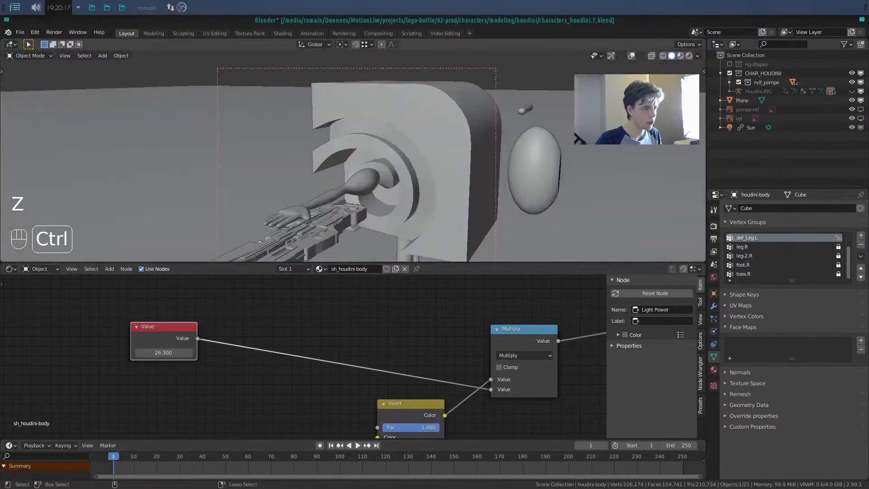
key(ctrl+s)
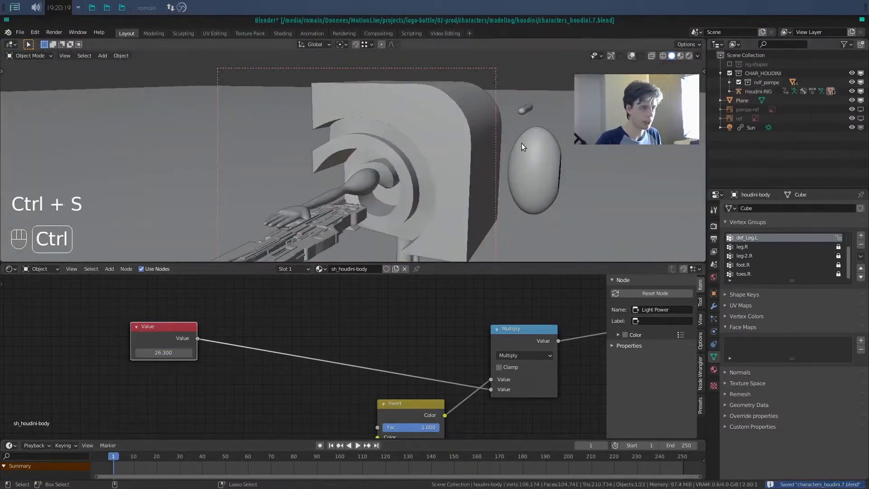
key(ctrl+s)
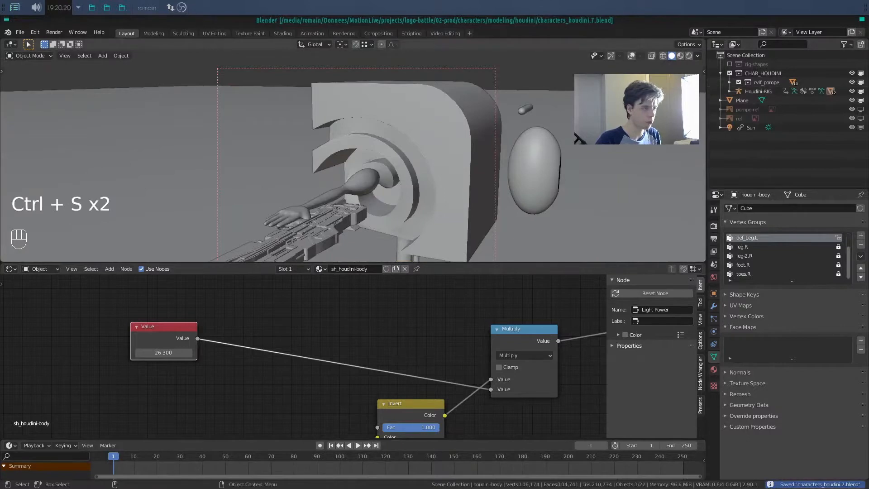
Step: Select the Houdini-RIG armature, turn on the viewport overlays and enter Pose Mode
click(754, 91)
middle_drag(557, 145, 523, 155)
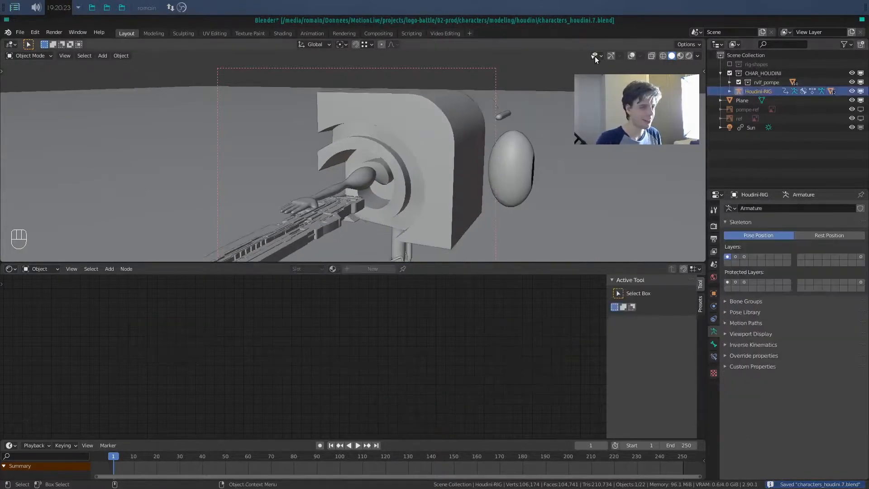
alt+drag(550, 125, 466, 122)
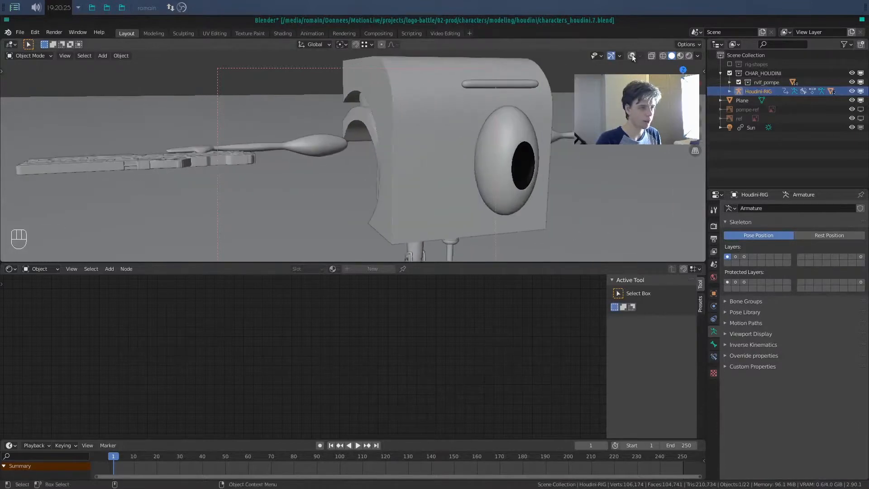
click(632, 55)
key(ctrl+Tab)
middle_drag(520, 129, 401, 151)
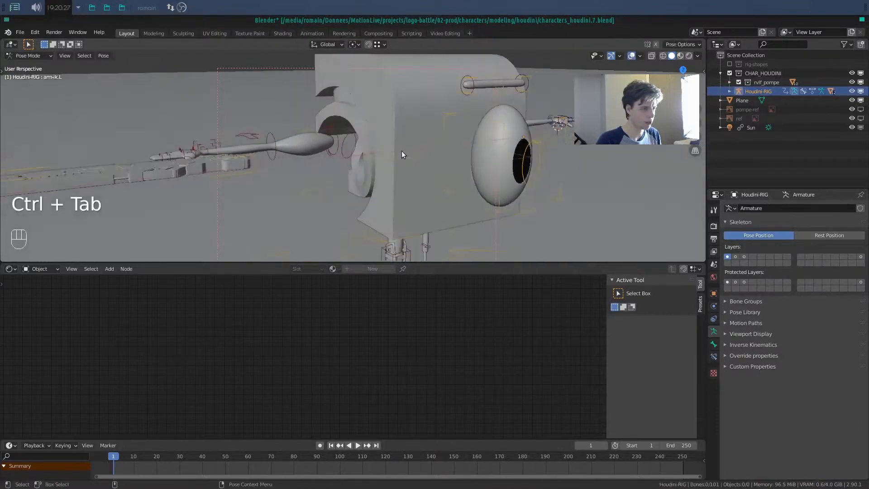
Step: Select the rig's body bone and show its bone properties
click(373, 153)
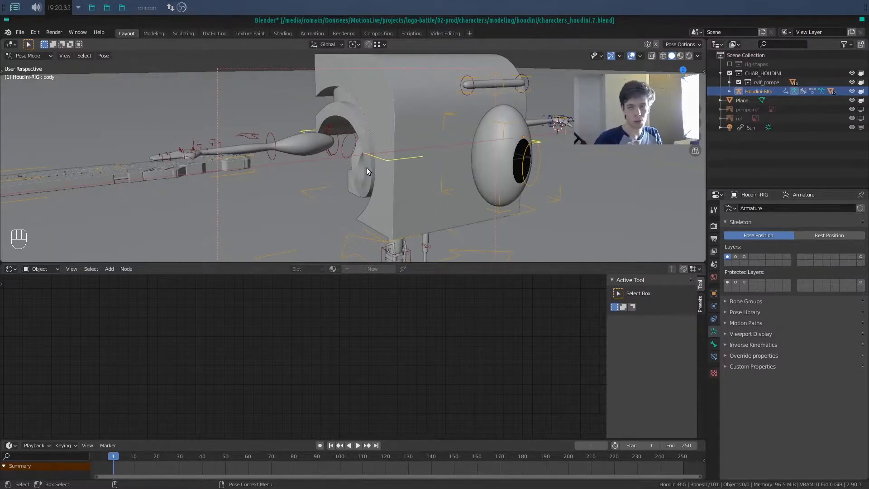
mouse_move(366, 167)
alt+mouse_down()
mouse_move(392, 166)
mouse_move(380, 161)
alt+mouse_up()
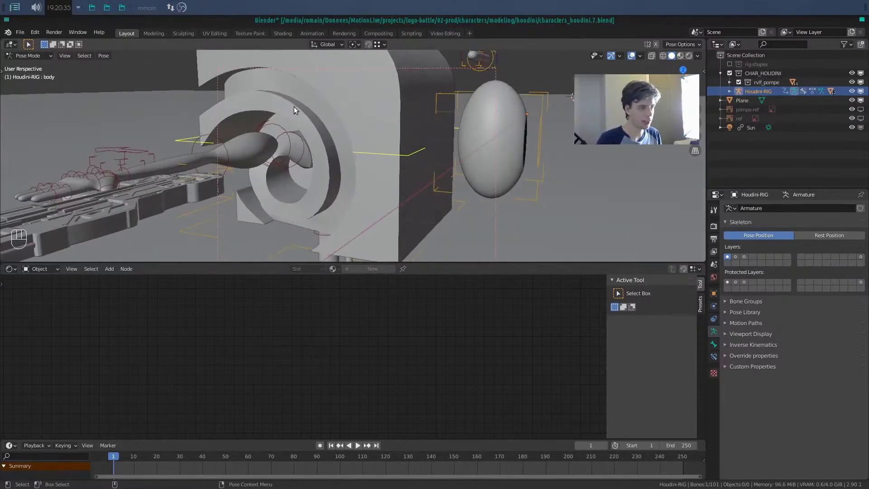
scroll(343, 173, down, 2)
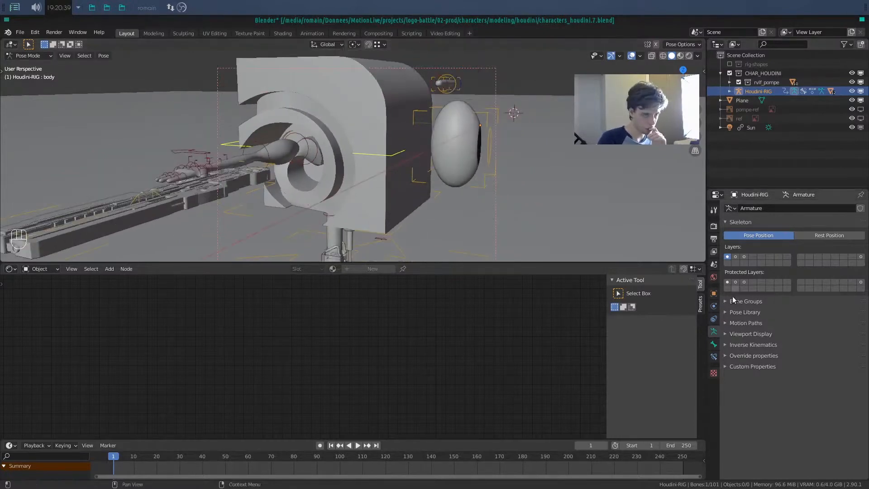
click(715, 344)
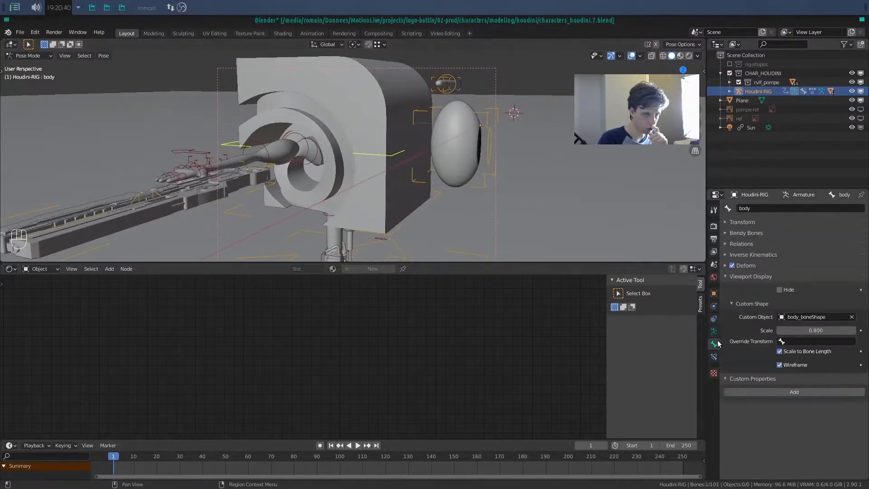
click(386, 235)
click(377, 155)
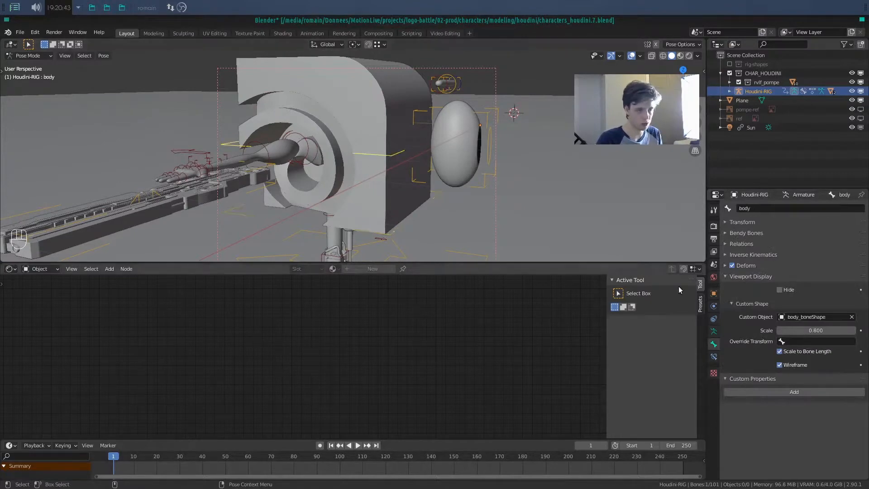
Step: Add a custom property to the body bone and name it "Light Power"
click(757, 391)
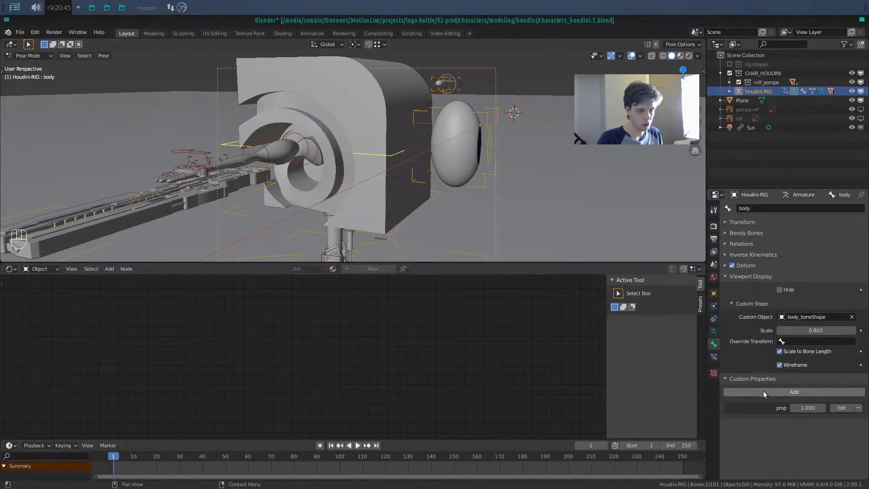
click(840, 408)
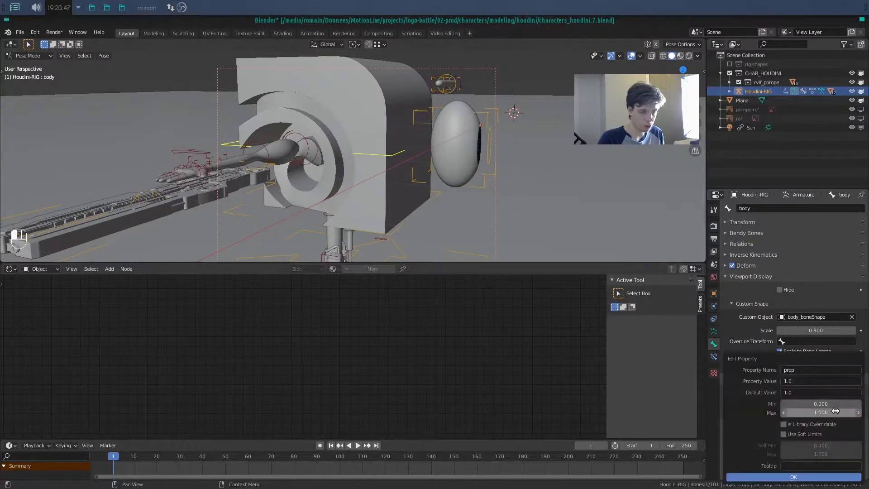
click(803, 370)
text(Lif)
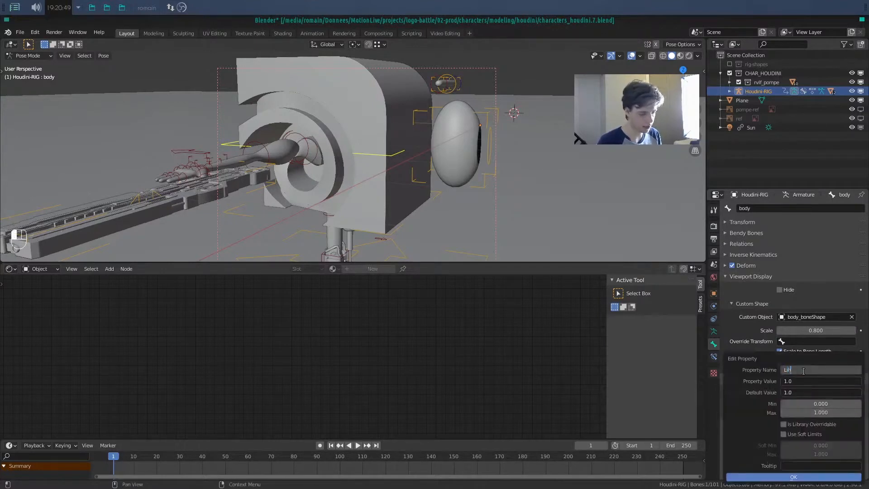
text(ht)
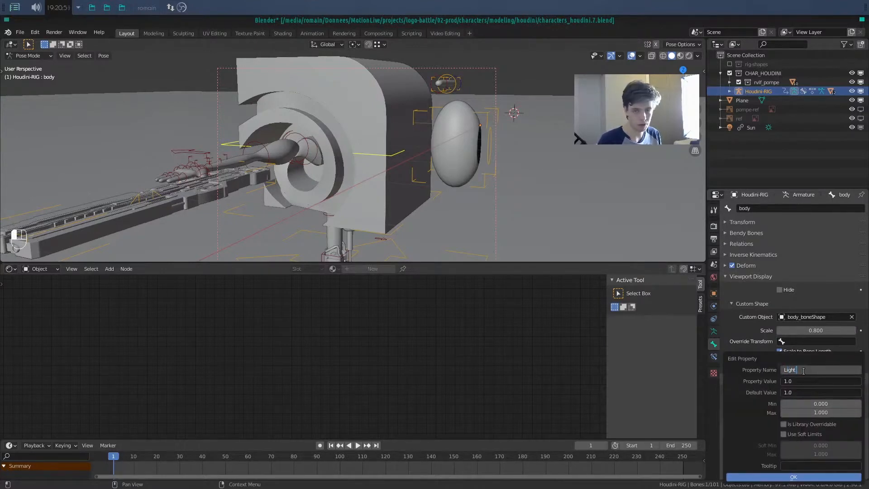
text( Power)
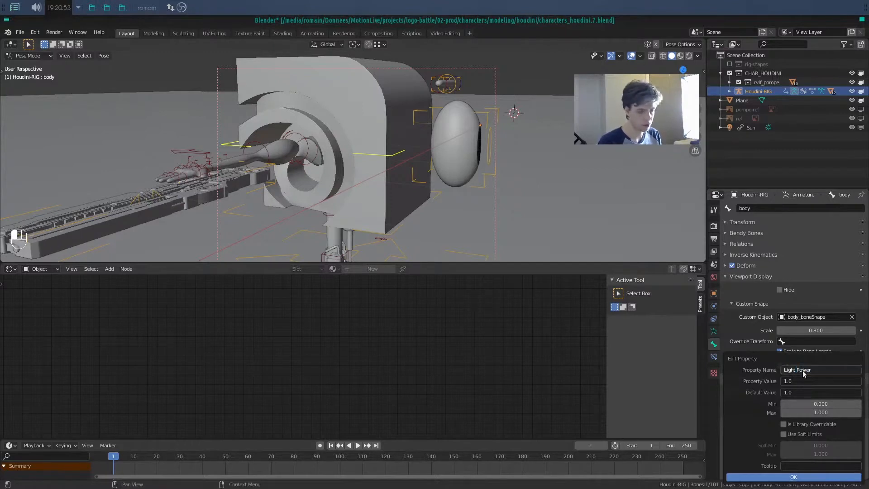
key(Return)
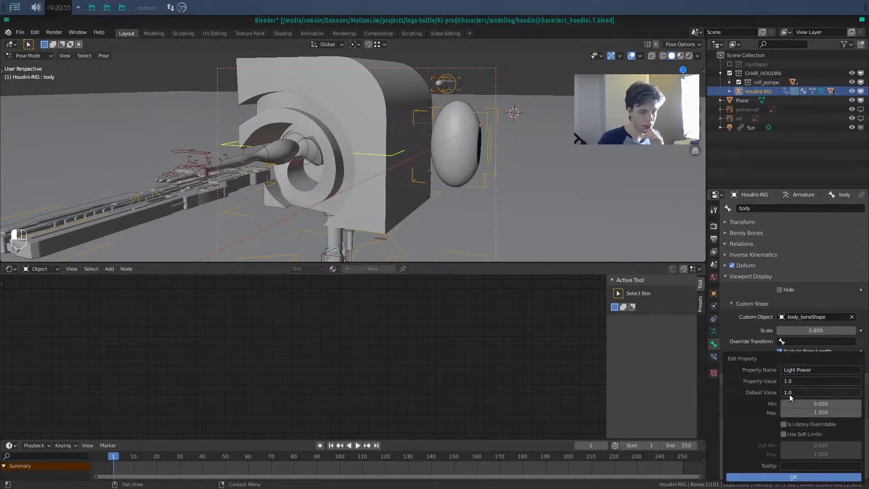
Step: Set the Light Power property's maximum to 200 and default value to 22, and make it library overridable
click(810, 413)
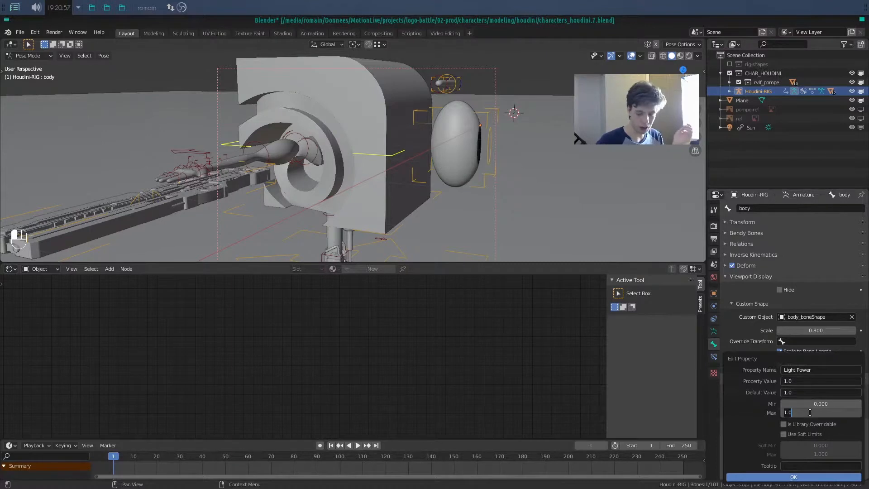
text(200)
key(Return)
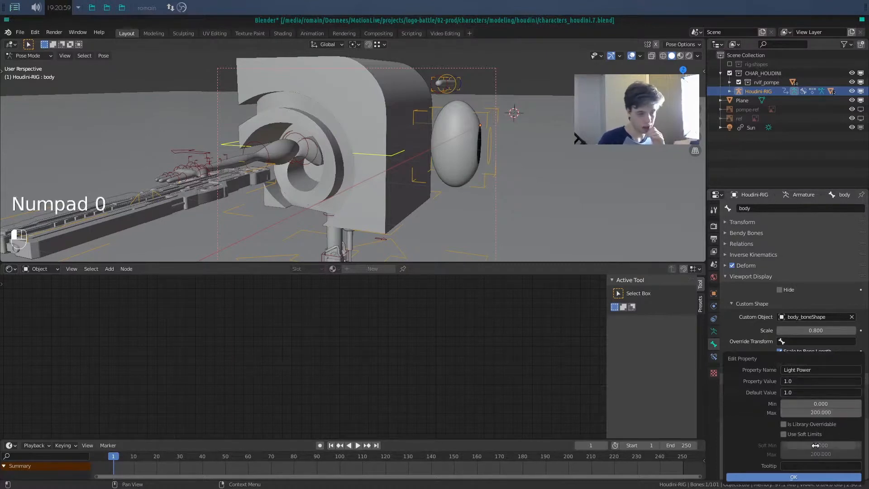
click(798, 393)
text(22)
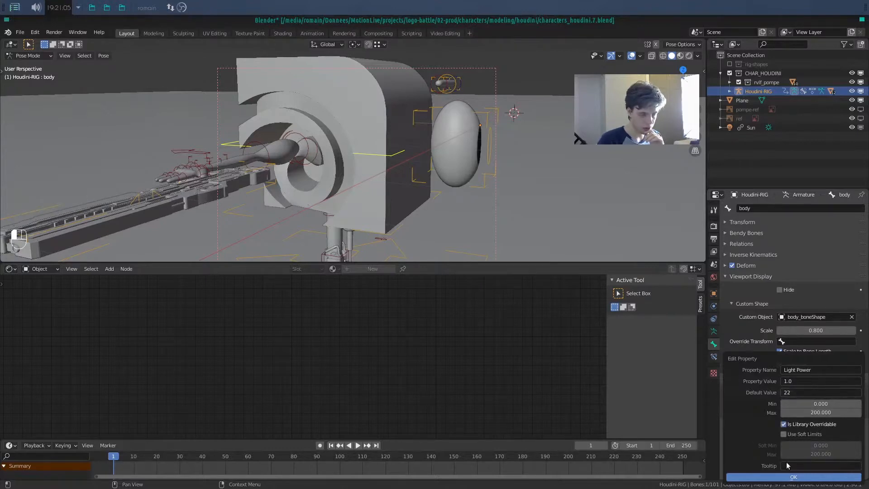
Step: Give the Light Power property the tooltip "Inner Houdini light power" and apply the property settings
click(801, 466)
key(shift)
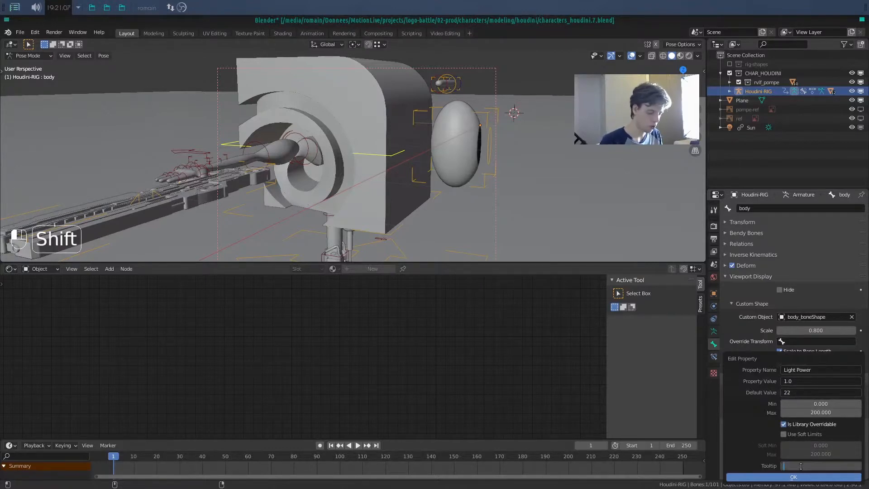
text(Inner)
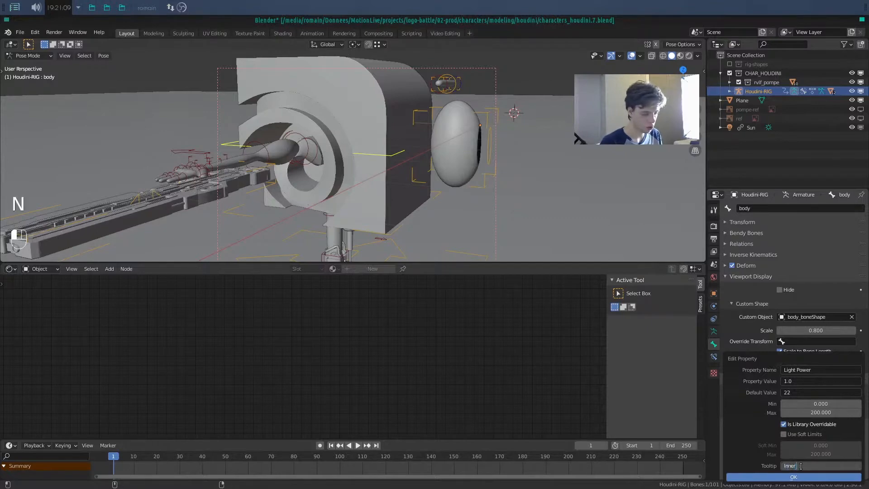
text( Houdini light)
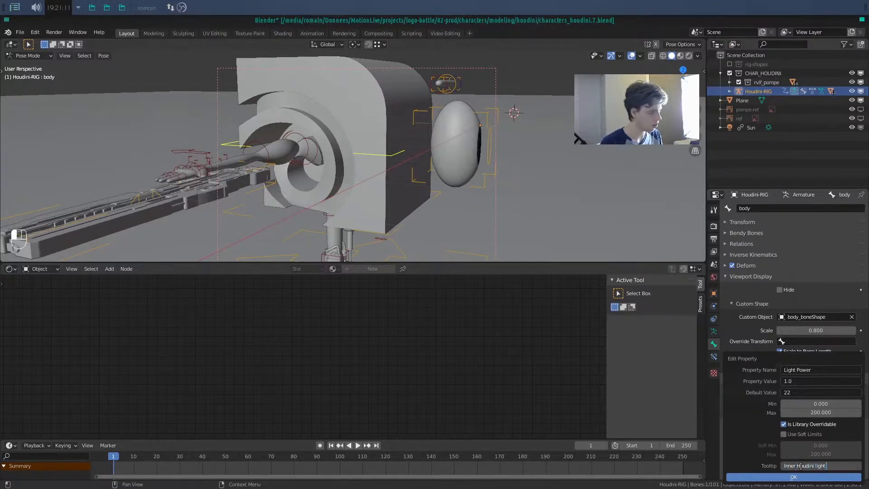
text( po)
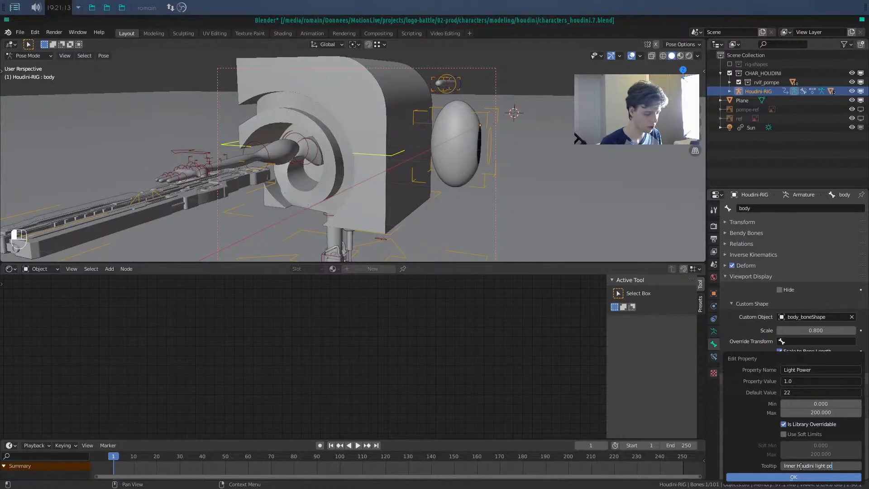
text(wer)
key(Return)
click(795, 477)
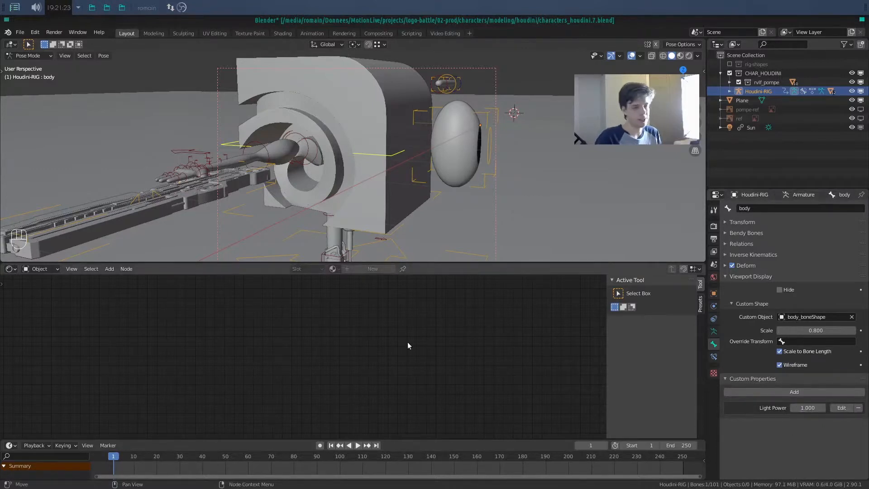
Step: Copy the Light Power property's data path, return to Object Mode and select the houdini-body mesh
right_click(811, 407)
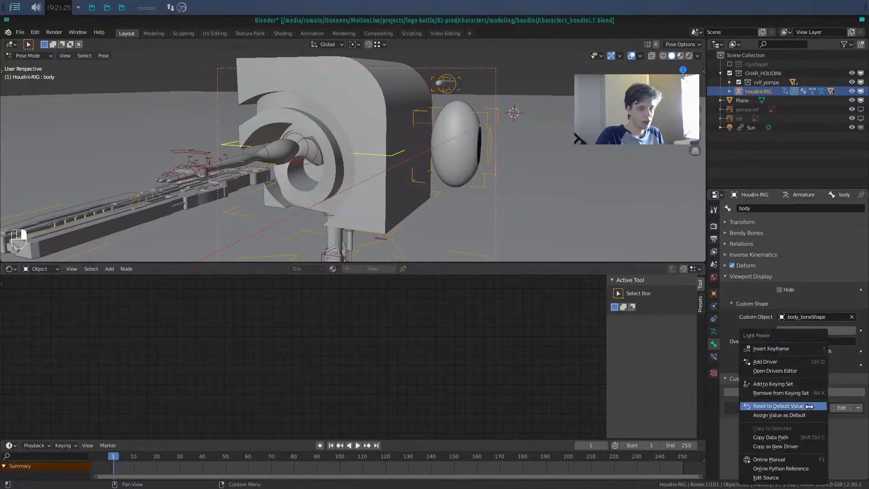
click(809, 437)
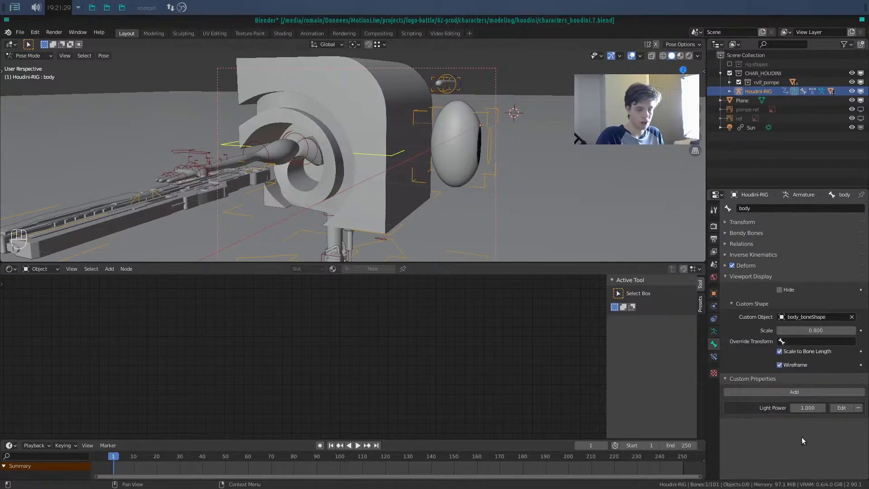
key(ctrl+Tab)
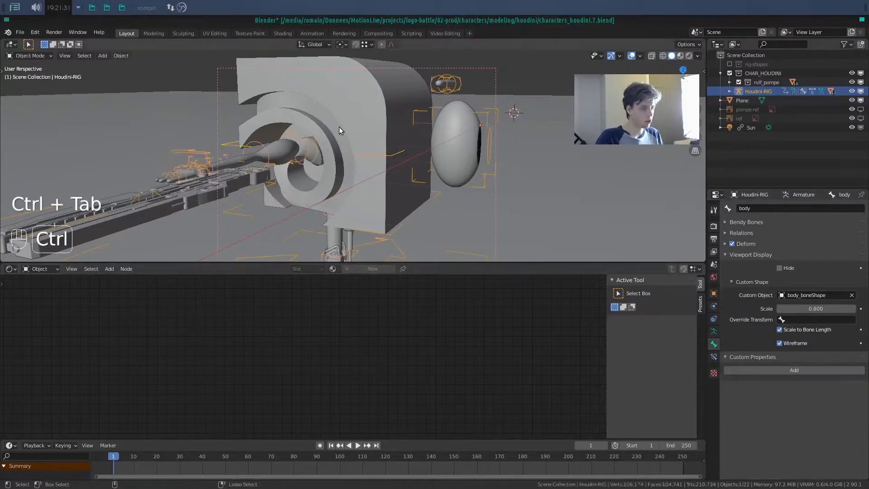
click(340, 131)
Step: Add a driver to the Value node in the sh_houdini-body material and set its type to Averaged Value
right_click(168, 352)
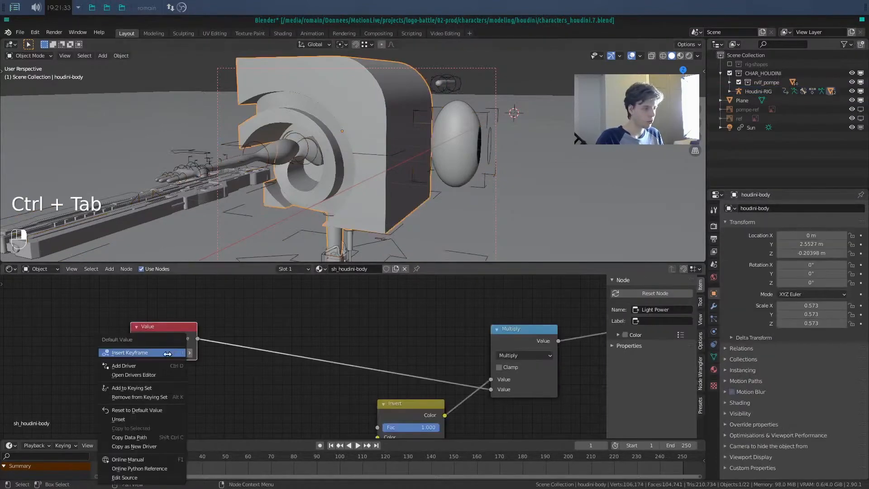
click(163, 366)
click(173, 302)
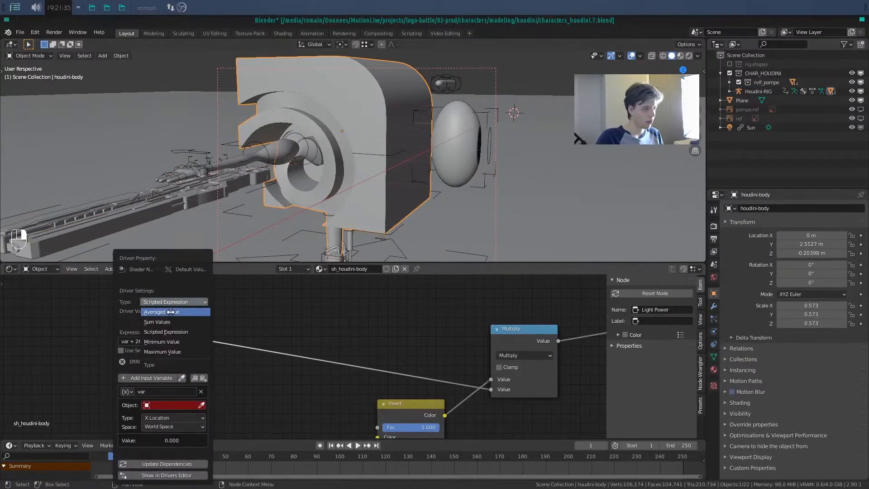
click(171, 313)
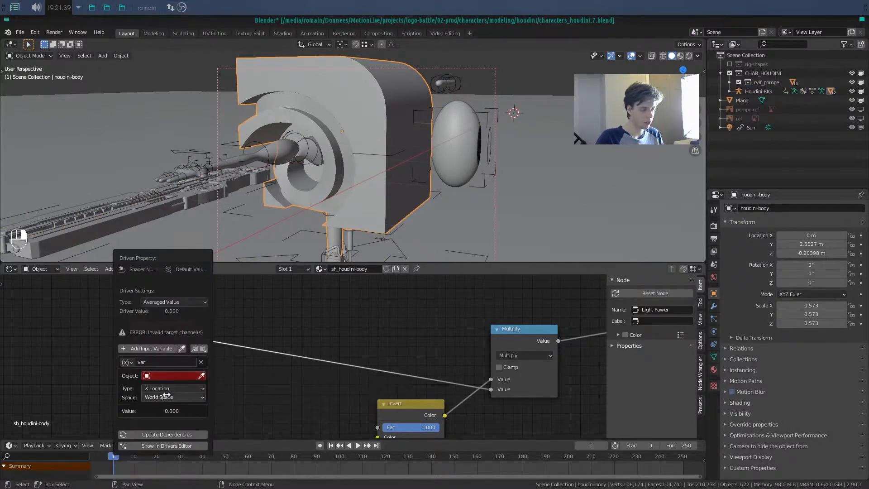
Step: Make the driver variable a single property targeting Houdini-RIG and paste the body bone's Light Power data path
click(180, 375)
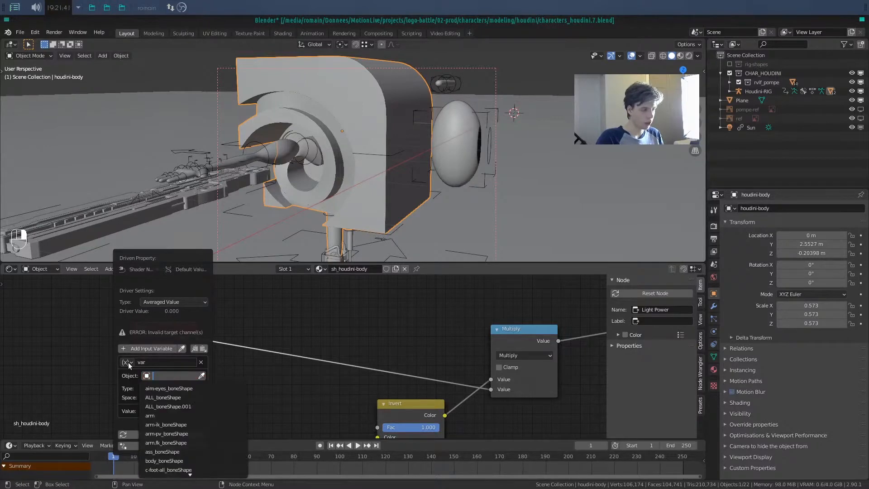
click(127, 362)
click(139, 372)
click(181, 375)
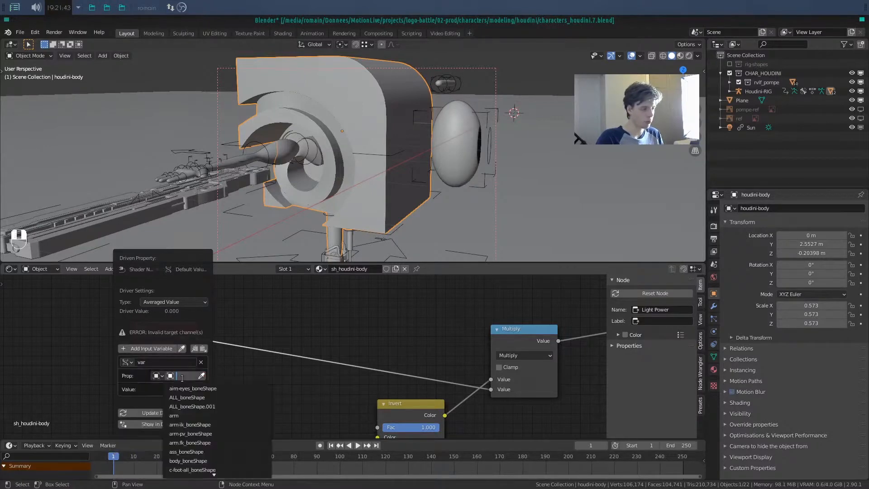
text(rig)
click(187, 389)
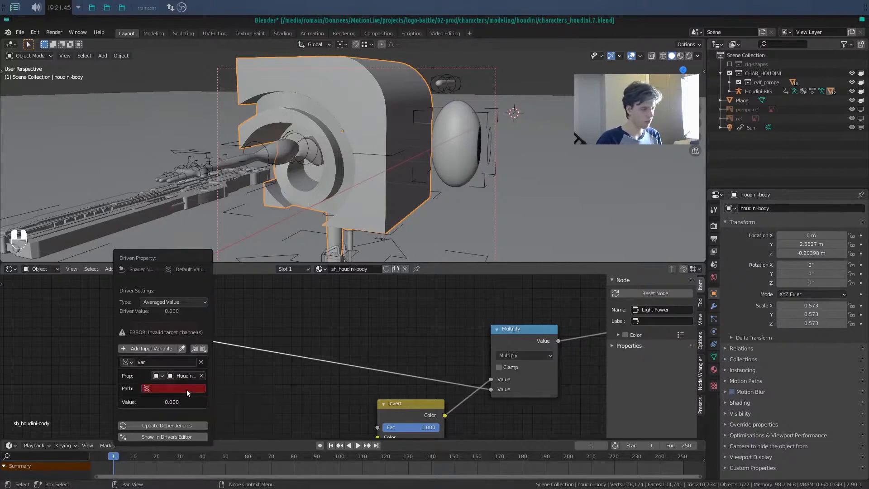
click(187, 389)
key(ctrl+v)
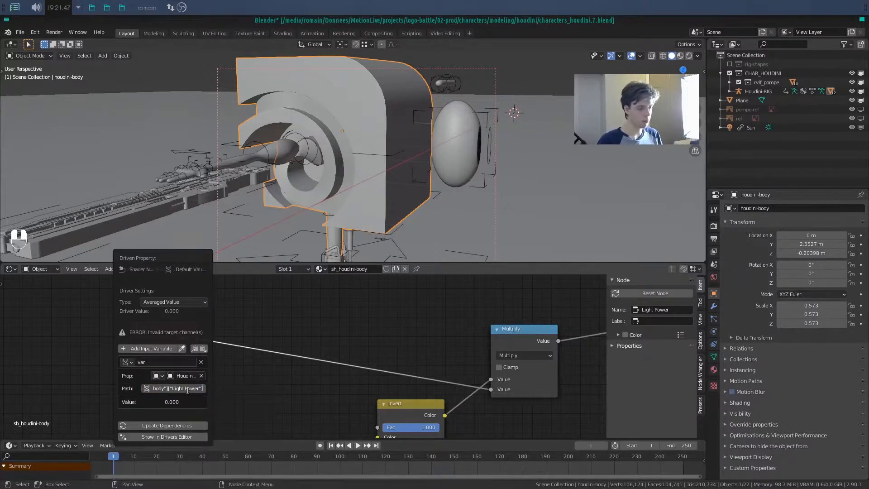
key(Return)
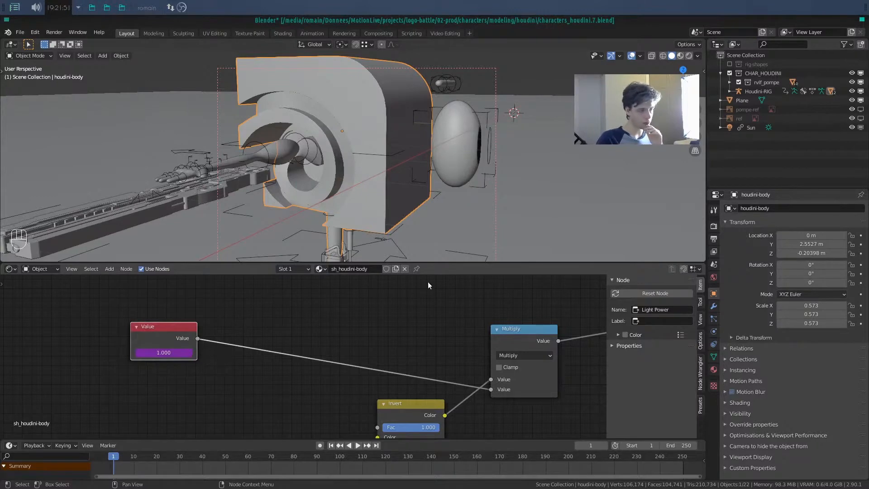
Step: Pin the sh_houdini-body material in the node editor and reselect the rig's body bone in Pose Mode
click(416, 268)
click(407, 219)
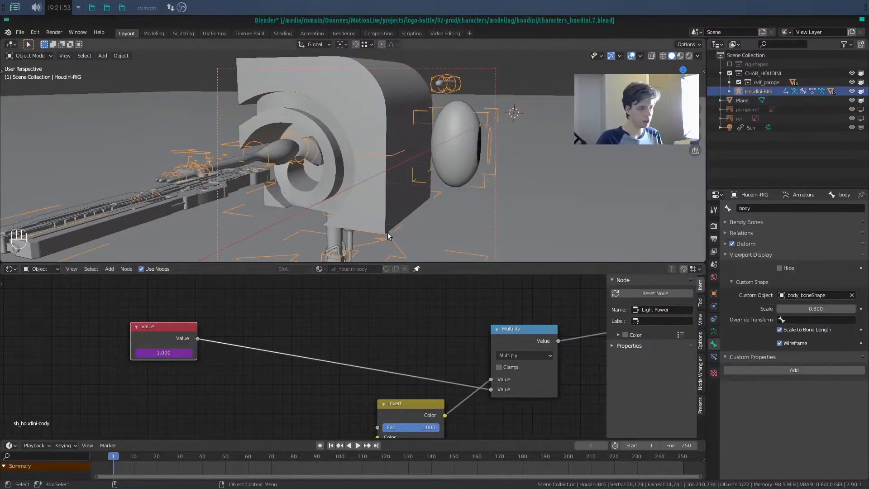
key(ctrl+Tab)
click(391, 233)
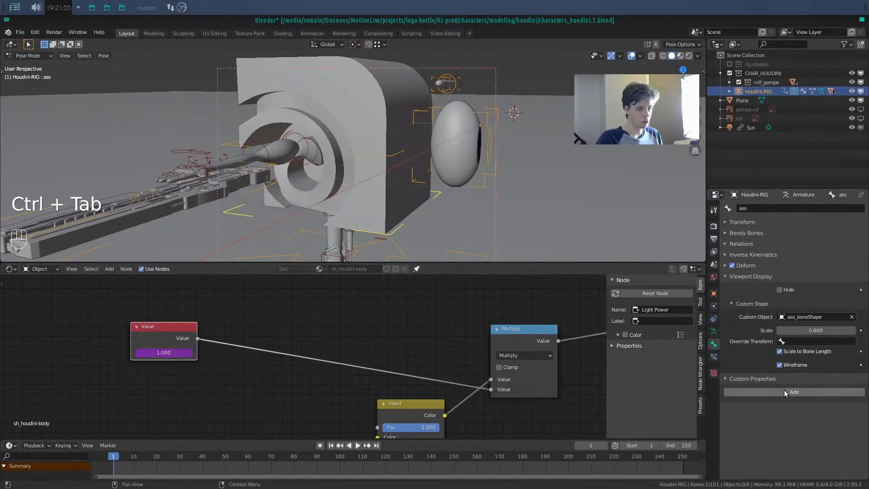
click(394, 154)
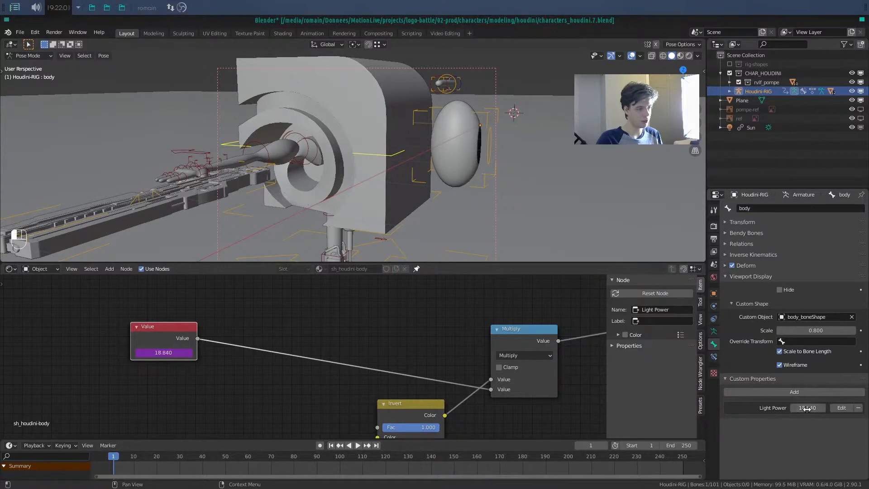
Step: Switch the viewport to rendered shading and lower the body bone's Light Power to about 0.43
key(z)
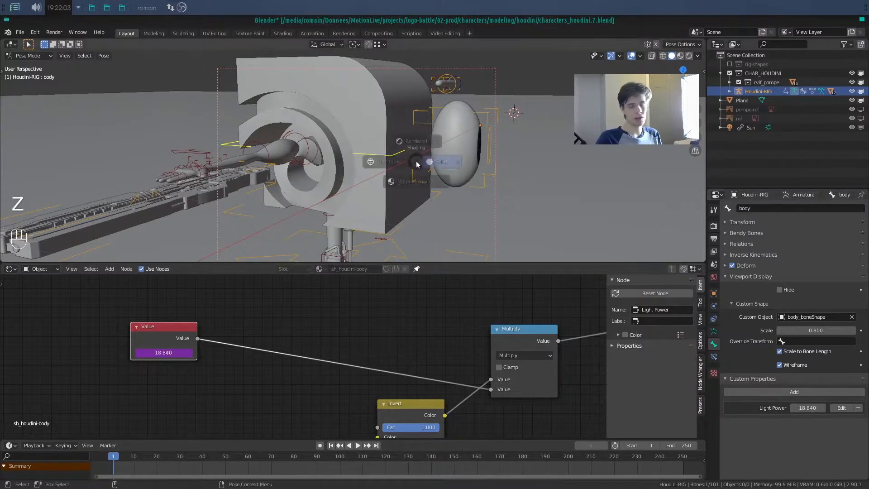
click(423, 94)
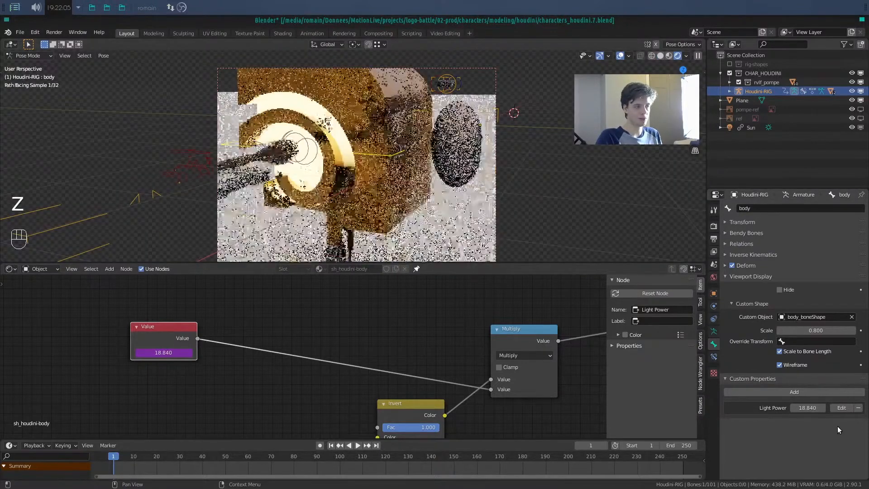
drag(808, 408, 750, 408)
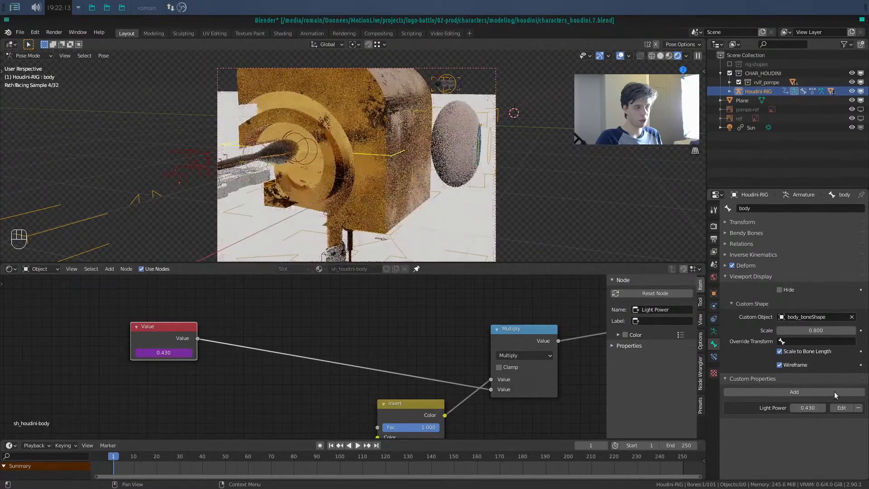
Step: Check that Light Power is available among the body bone's item properties in the 3D viewport, and hide them again
key(n)
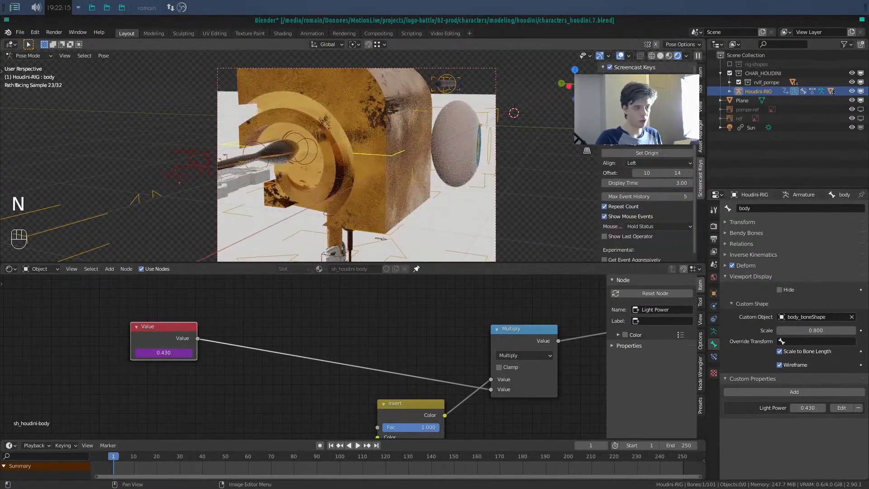
click(701, 73)
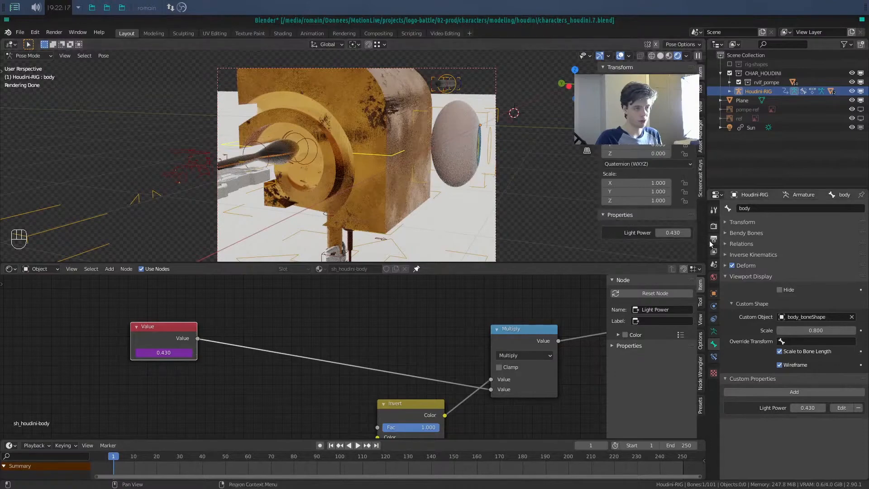
key(n)
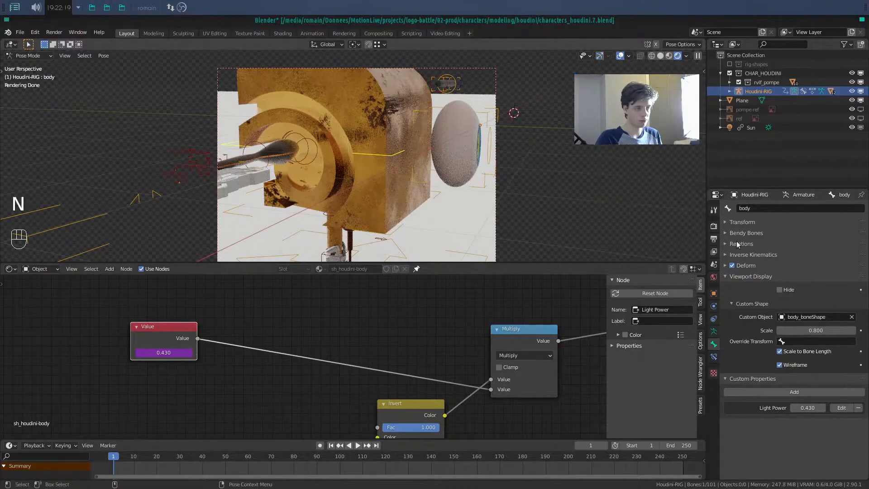
Step: Test the body bone's Light Power at 50 and settle on a value of 30
click(807, 408)
text(50)
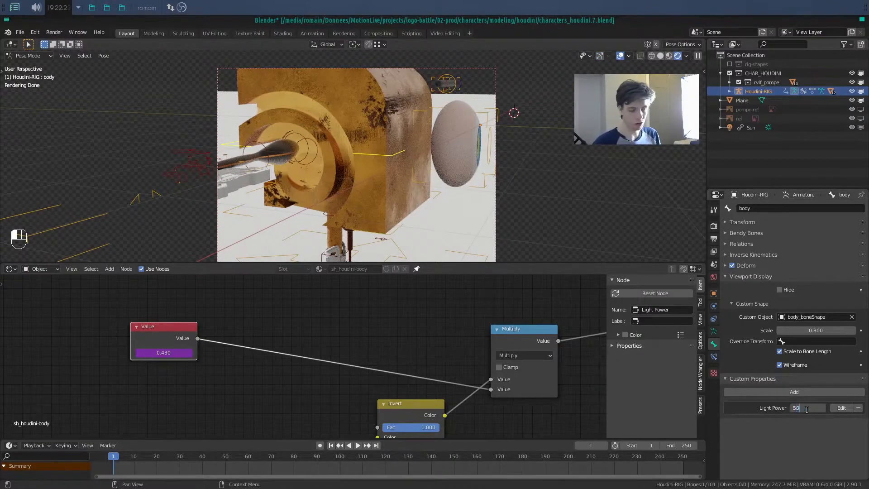
key(Return)
click(811, 410)
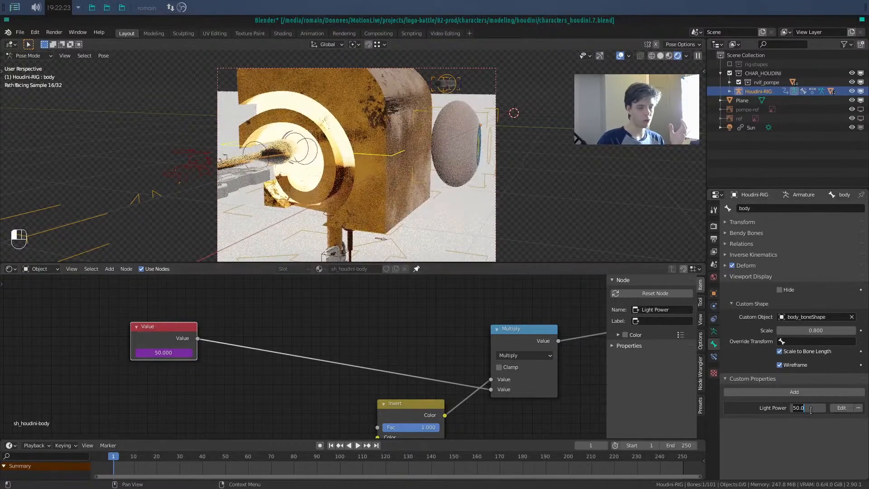
text(30)
key(Return)
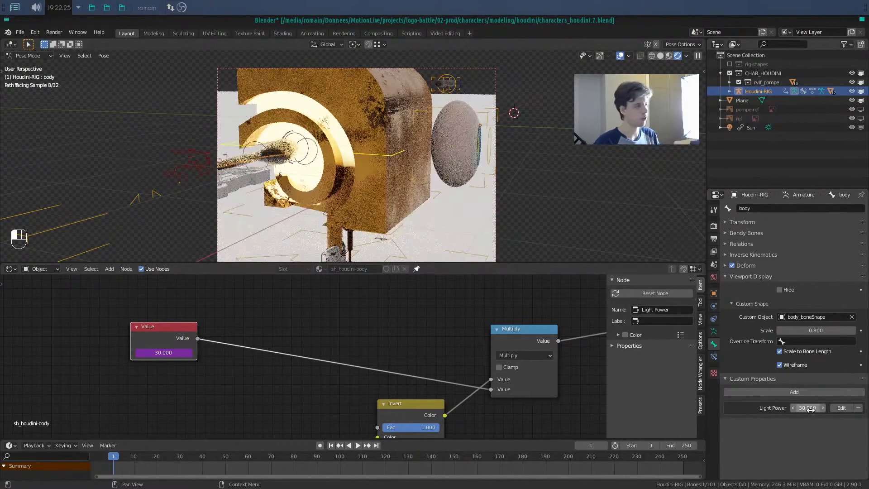